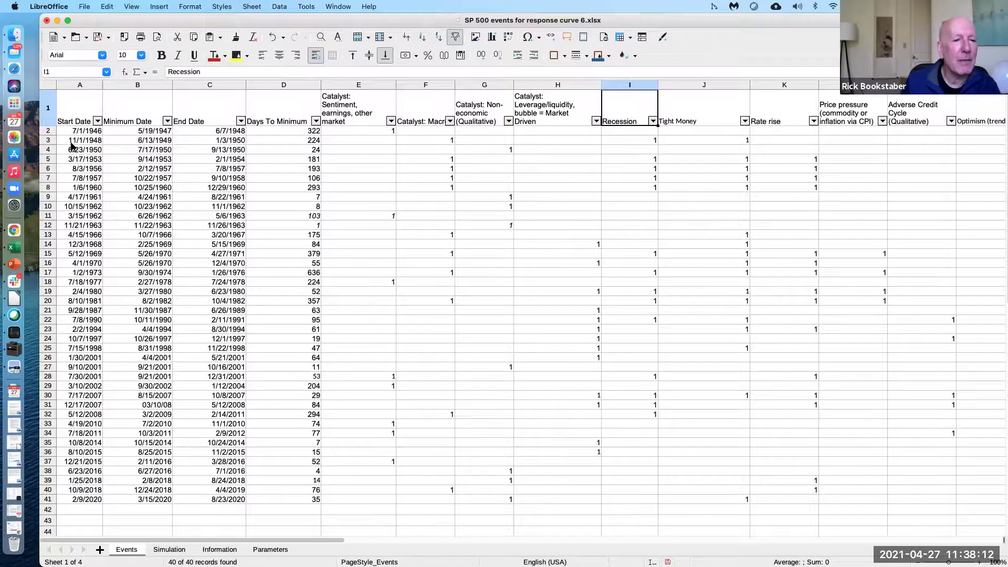
Examine the first event's row across the catalyst, Recession, Tight Money, Rate rise and Price pressure columns of the Events sheet
{"action": "scroll", "coordinate": [74, 146], "scroll_direction": "down", "scroll_amount": 2}
{"action": "scroll", "coordinate": [72, 142], "scroll_direction": "up", "scroll_amount": 2}
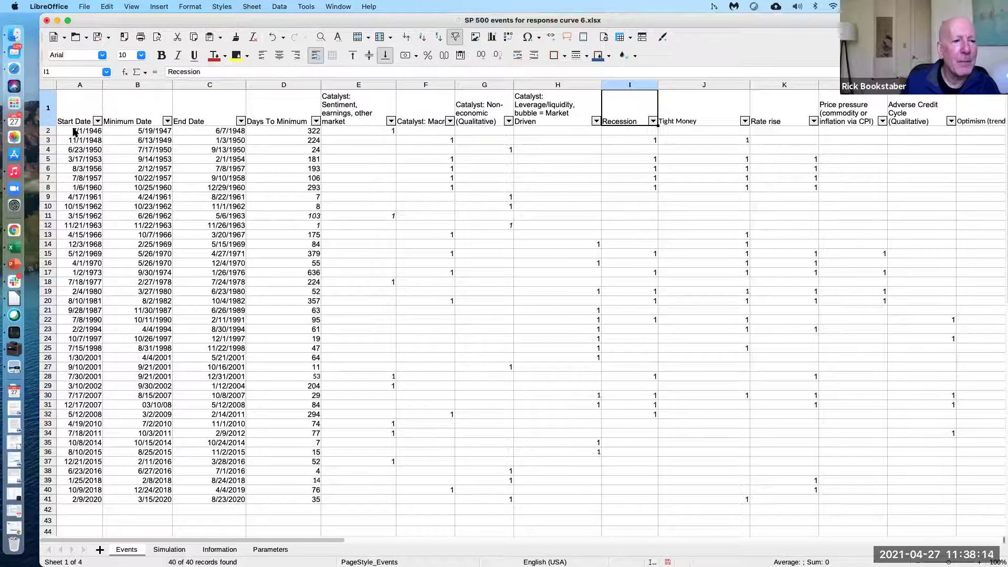
{"action": "left_click", "coordinate": [284, 131]}
{"action": "key", "text": "Right"}
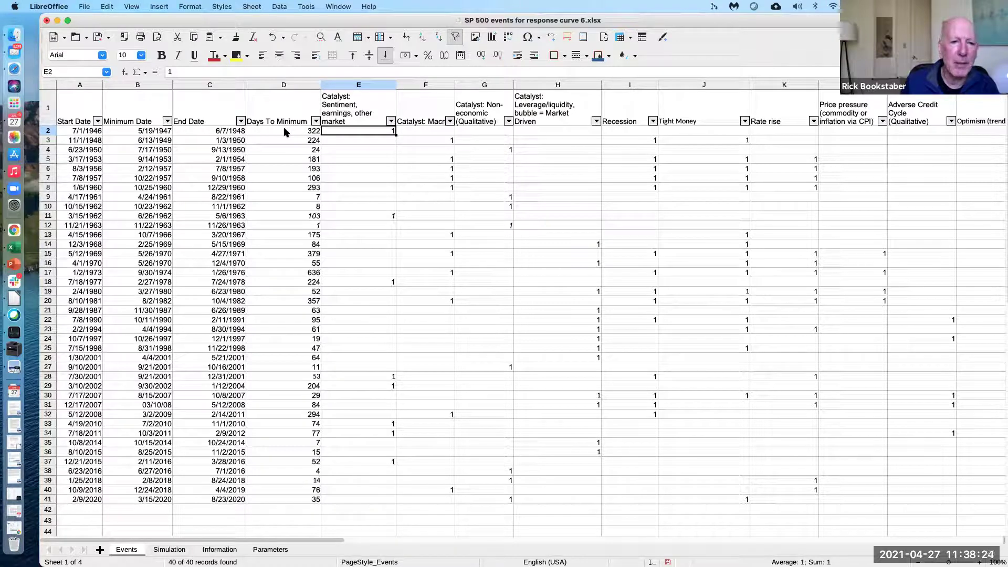
{"action": "key", "text": "Right"}
{"action": "key", "text": "Right"}
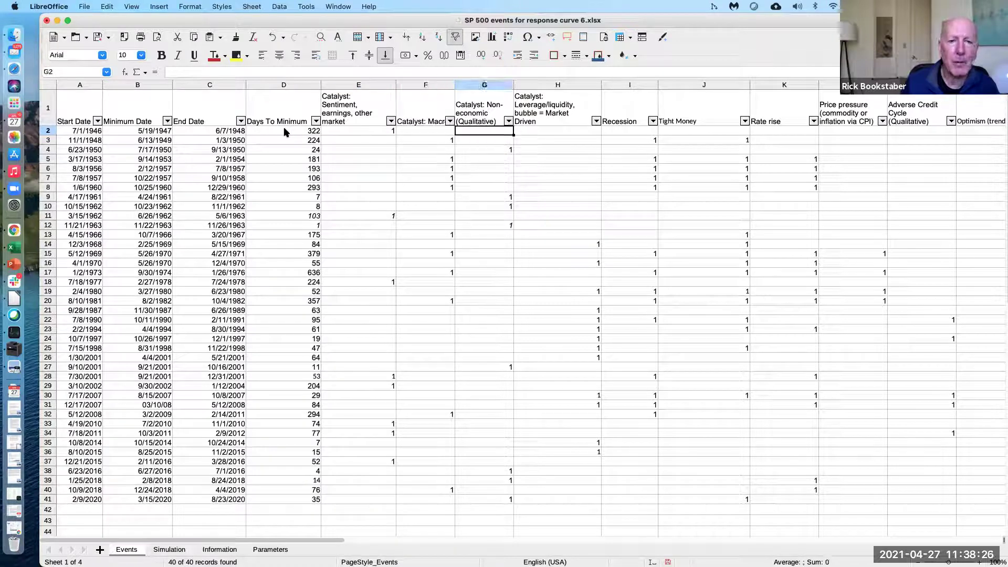
{"action": "key", "text": "Right"}
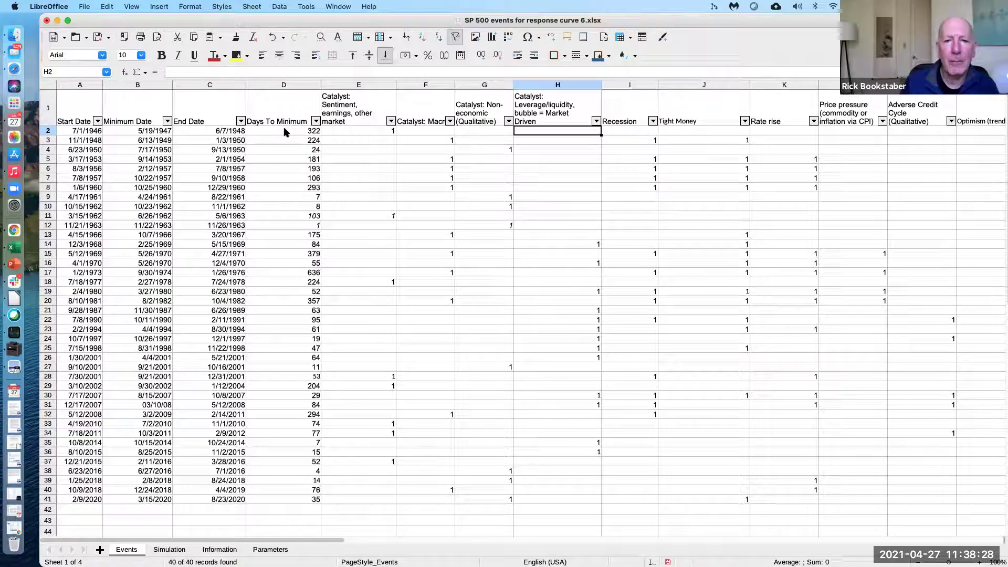
{"action": "key", "text": "Right"}
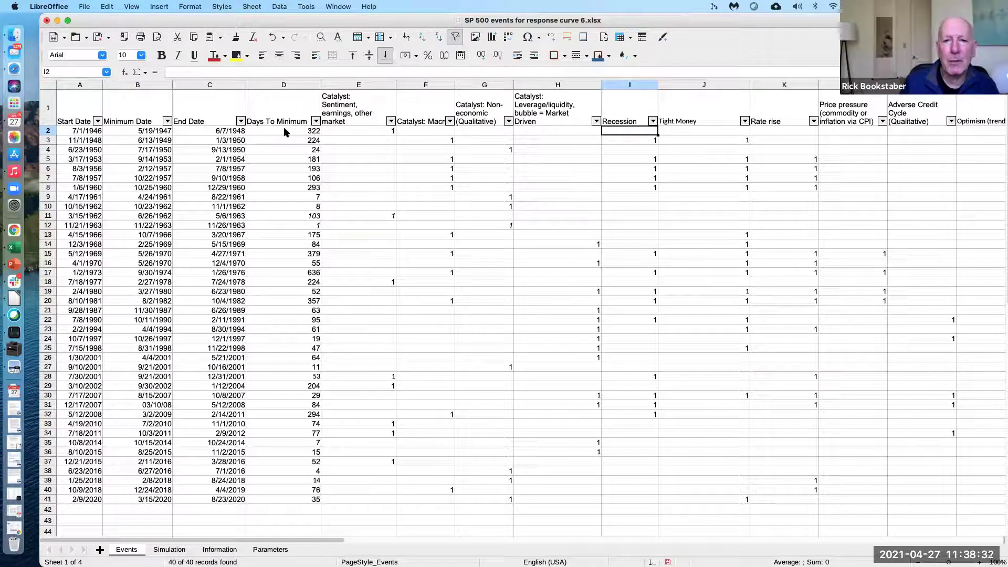
{"action": "key", "text": "Right"}
{"action": "key", "text": "Right"}
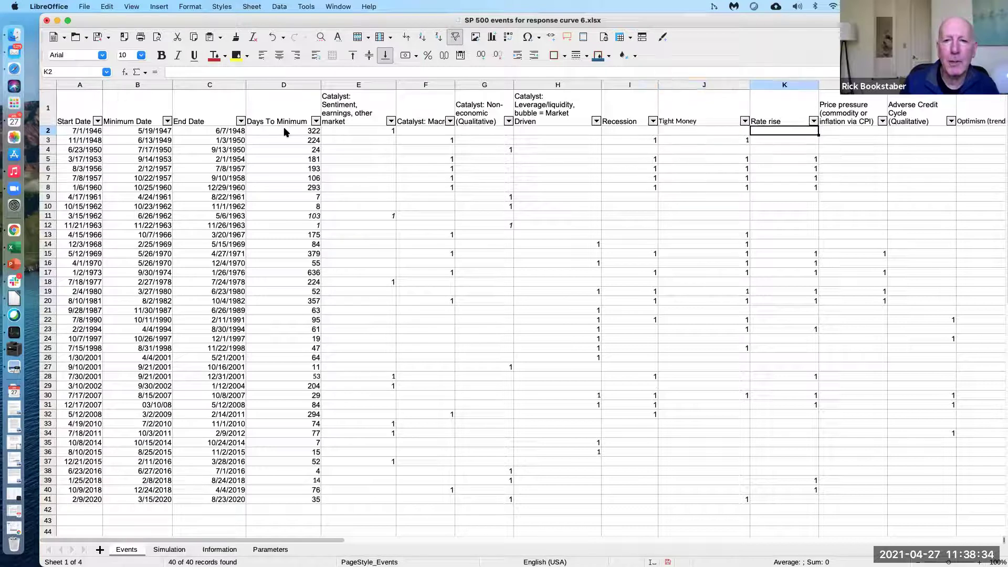
{"action": "key", "text": "Right"}
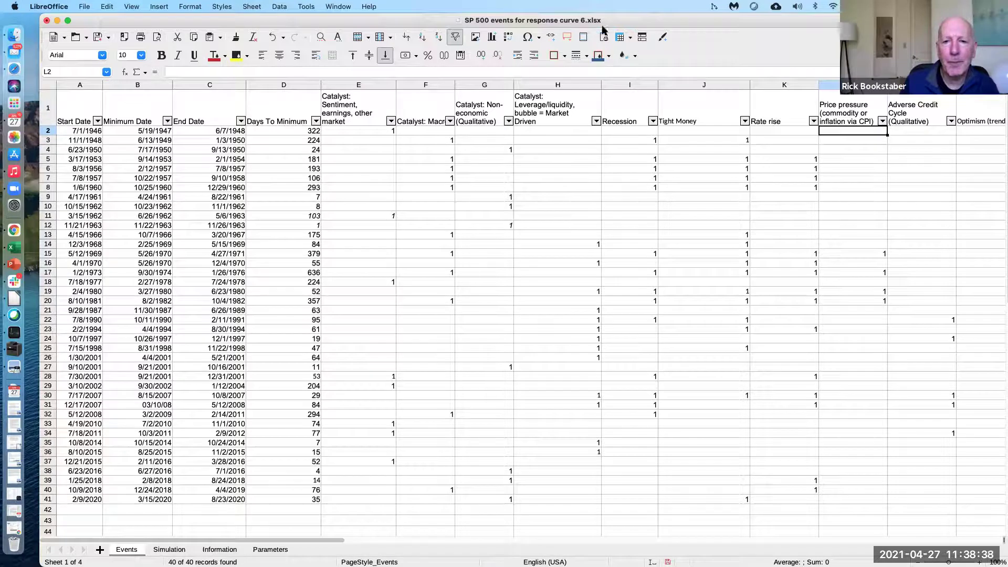
Shift the spreadsheet window aside and examine the Adverse Credit Cycle, Optimism, earnings, Vulnerability Model and Concentration columns
{"action": "left_click_drag", "start_coordinate": [634, 19], "coordinate": [507, 18]}
{"action": "key", "text": "Right"}
{"action": "key", "text": "Right"}
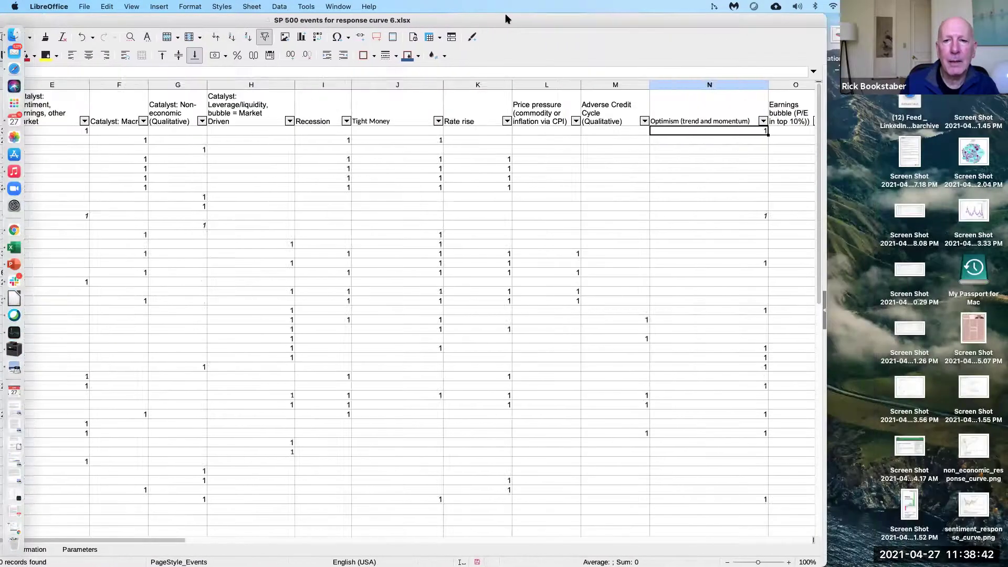
{"action": "key", "text": "Right"}
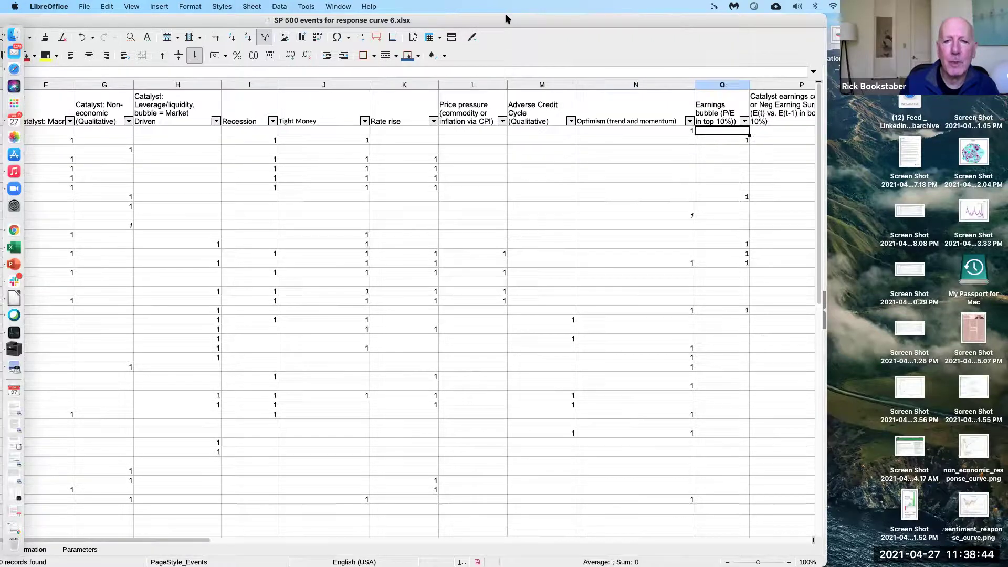
{"action": "key", "text": "Right"}
{"action": "key", "text": "Right"}
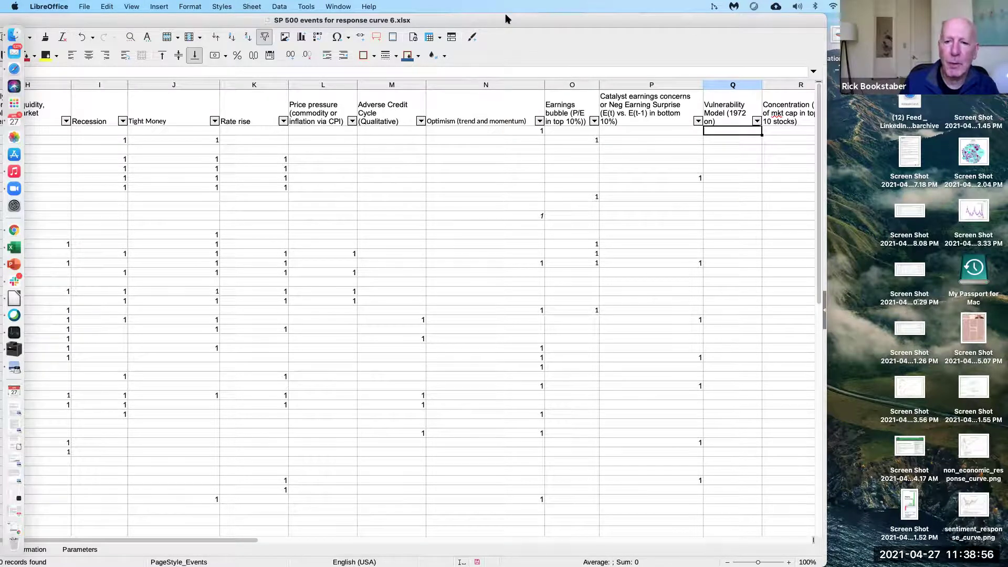
{"action": "key", "text": "Right"}
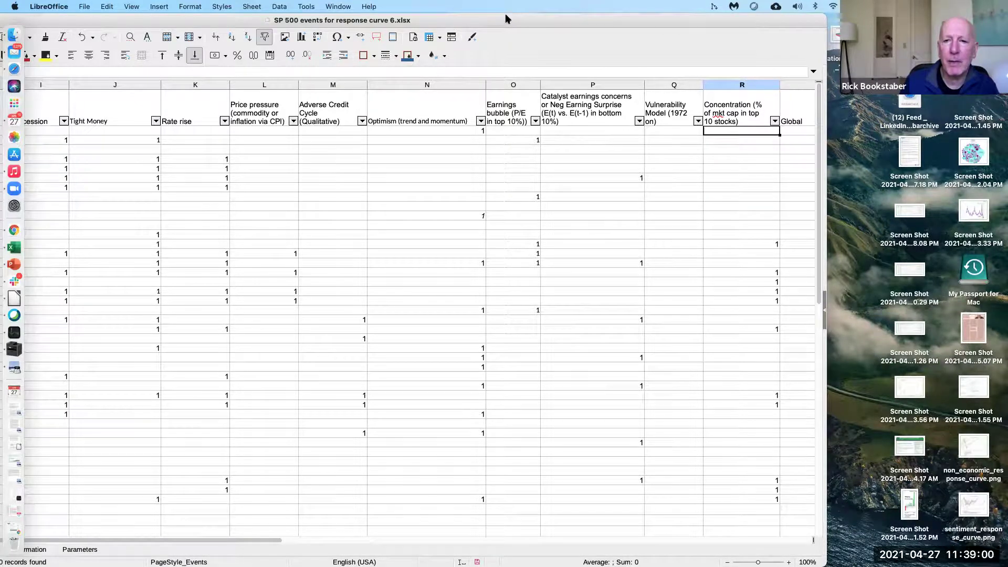
Examine the Global, Tension, Period, Shape and why shape = 1 columns for the S&P 500 events
{"action": "key", "text": "Right"}
{"action": "key", "text": "Right"}
{"action": "key", "text": "Right"}
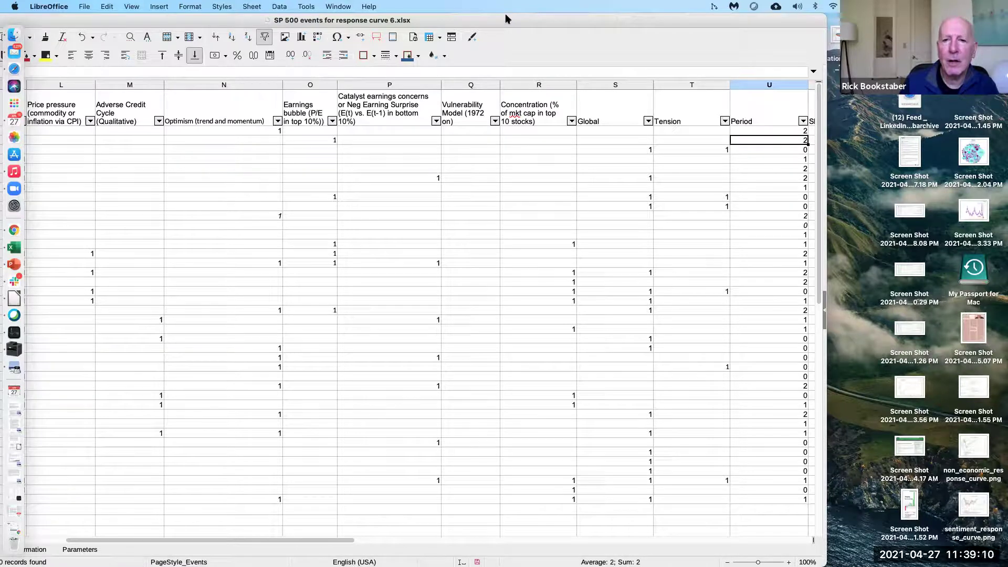
{"action": "key", "text": "Right"}
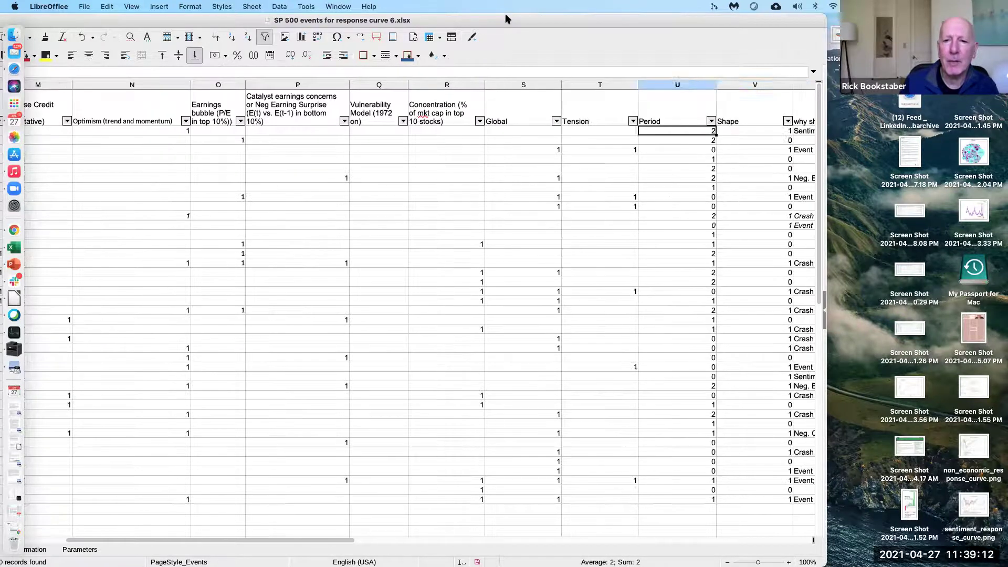
{"action": "key", "text": "Right"}
{"action": "key", "text": "Right"}
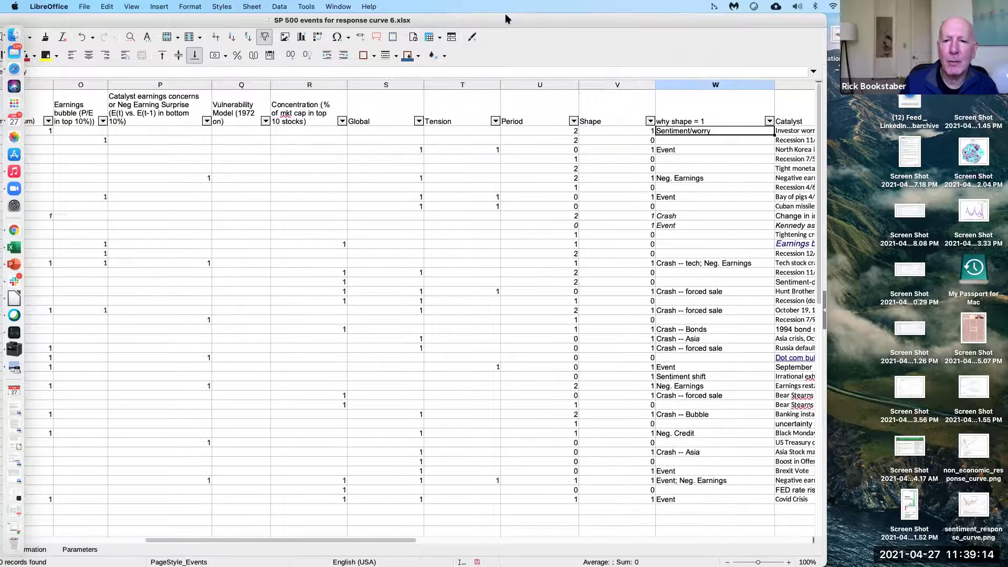
Review the Catalyst descriptions beside the Period and Shape columns, moving the spreadsheet window back across the screen
{"action": "key", "text": "Left"}
{"action": "key", "text": "Left"}
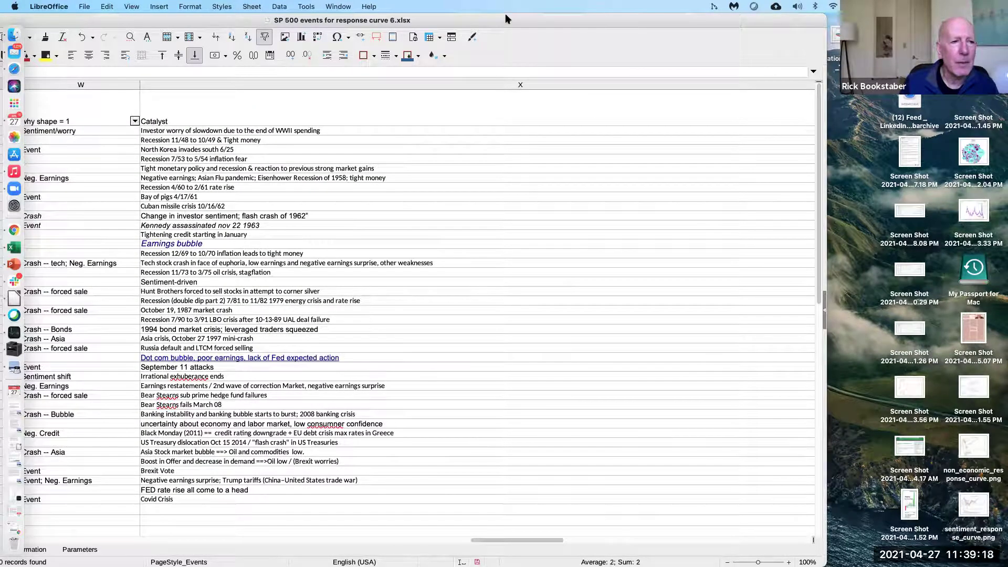
{"action": "left_click_drag", "start_coordinate": [274, 20], "coordinate": [283, 20]}
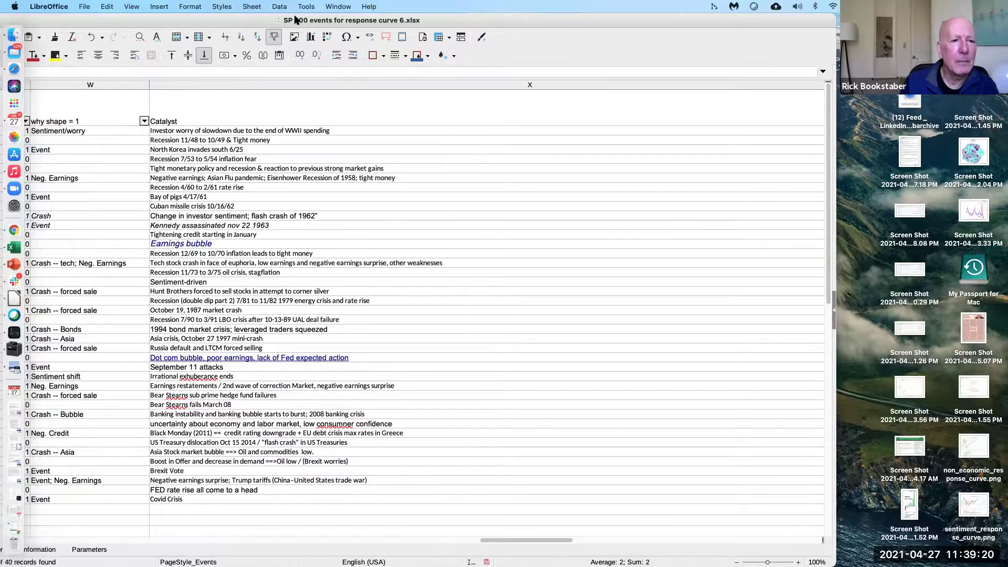
{"action": "double_click", "coordinate": [296, 20]}
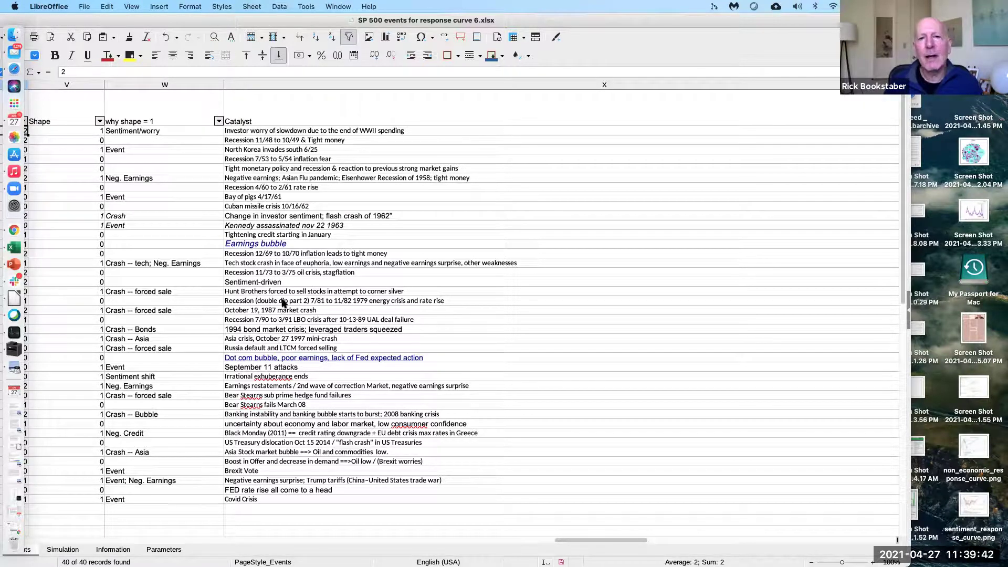
{"action": "double_click", "coordinate": [651, 21]}
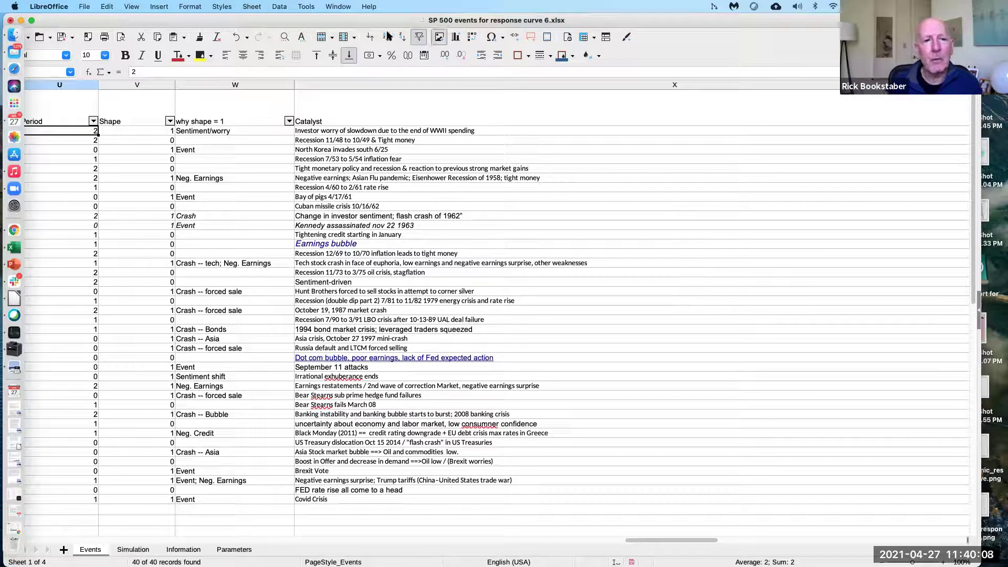
{"action": "left_click_drag", "start_coordinate": [370, 20], "coordinate": [402, 20]}
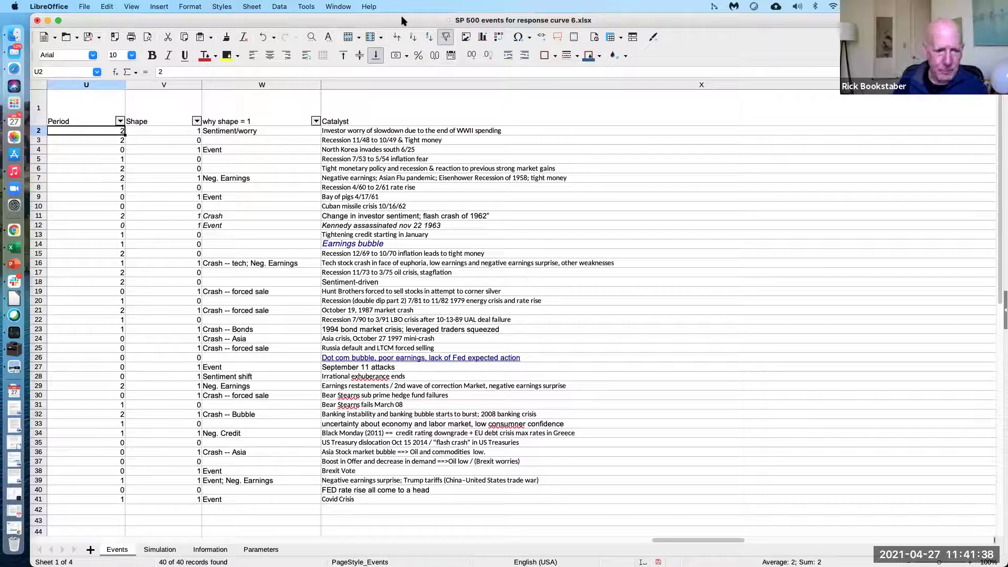
Switch to the UCB Haas Class April 27 2021.pptx presentation and start the slide show from the Macro events slide
{"action": "key", "text": "super+grave"}
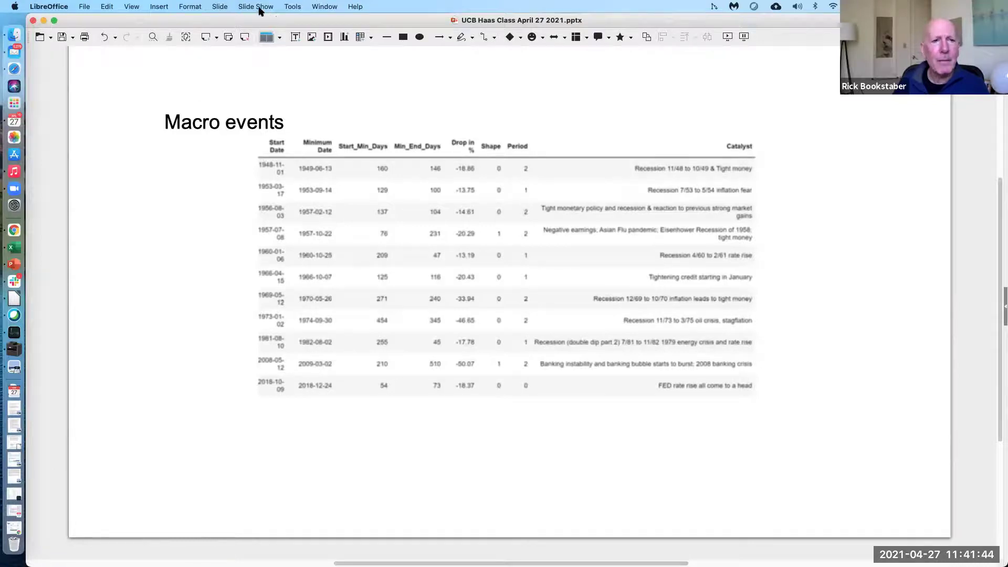
{"action": "left_click", "coordinate": [257, 7]}
{"action": "left_click", "coordinate": [267, 33]}
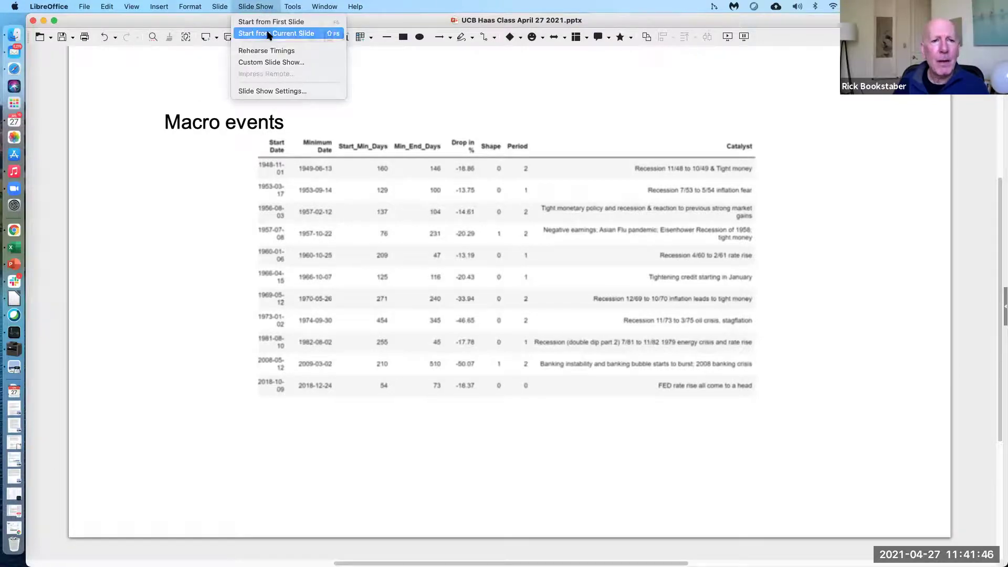